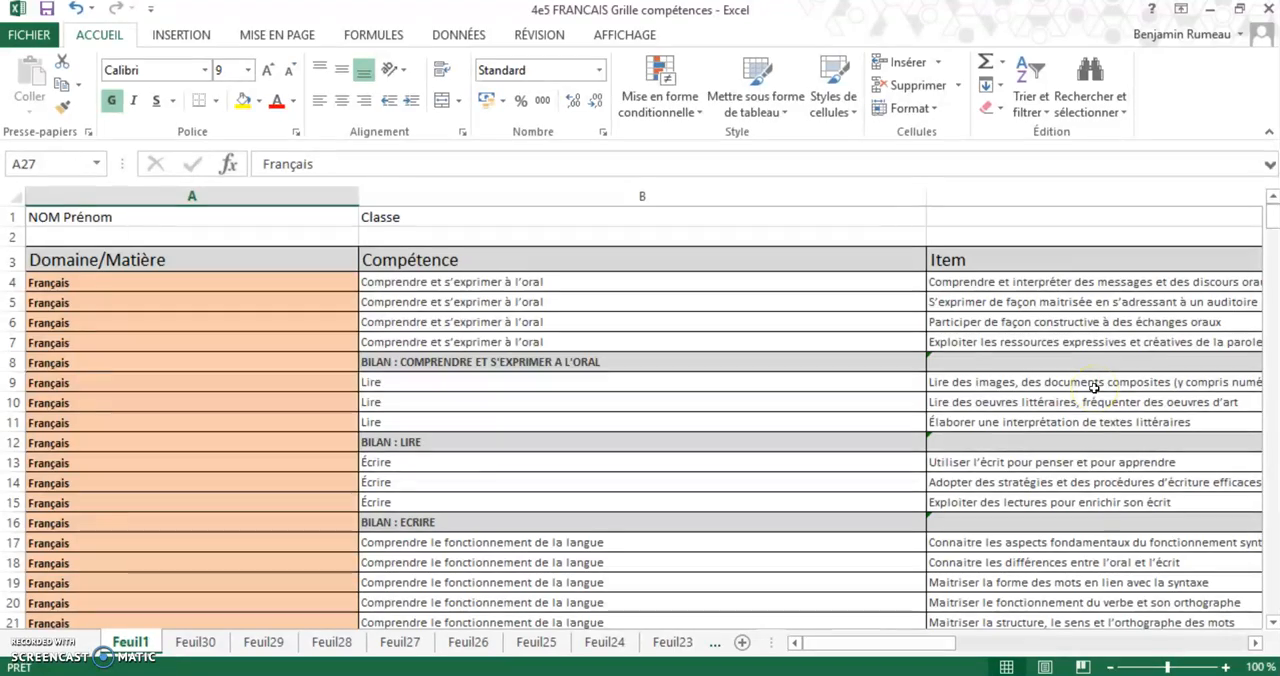
Examine the full extent of the competency grid on Feuil1, returning to its first rows at 110 % zoom
left_click(1112, 667)
left_click(1112, 667)
left_click(1112, 667)
left_click(1112, 667)
left_click(1112, 667)
left_click(1112, 667)
left_click(1112, 667)
left_click(1112, 667)
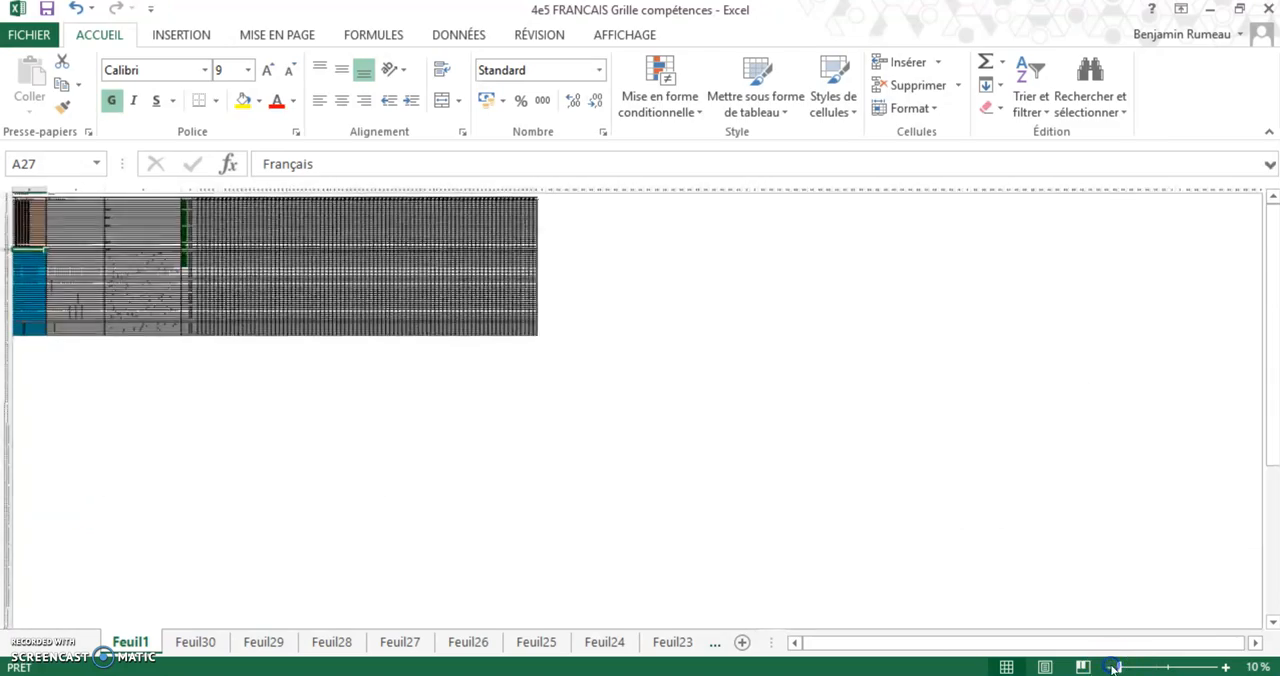
left_click(1225, 667)
left_click(1225, 667)
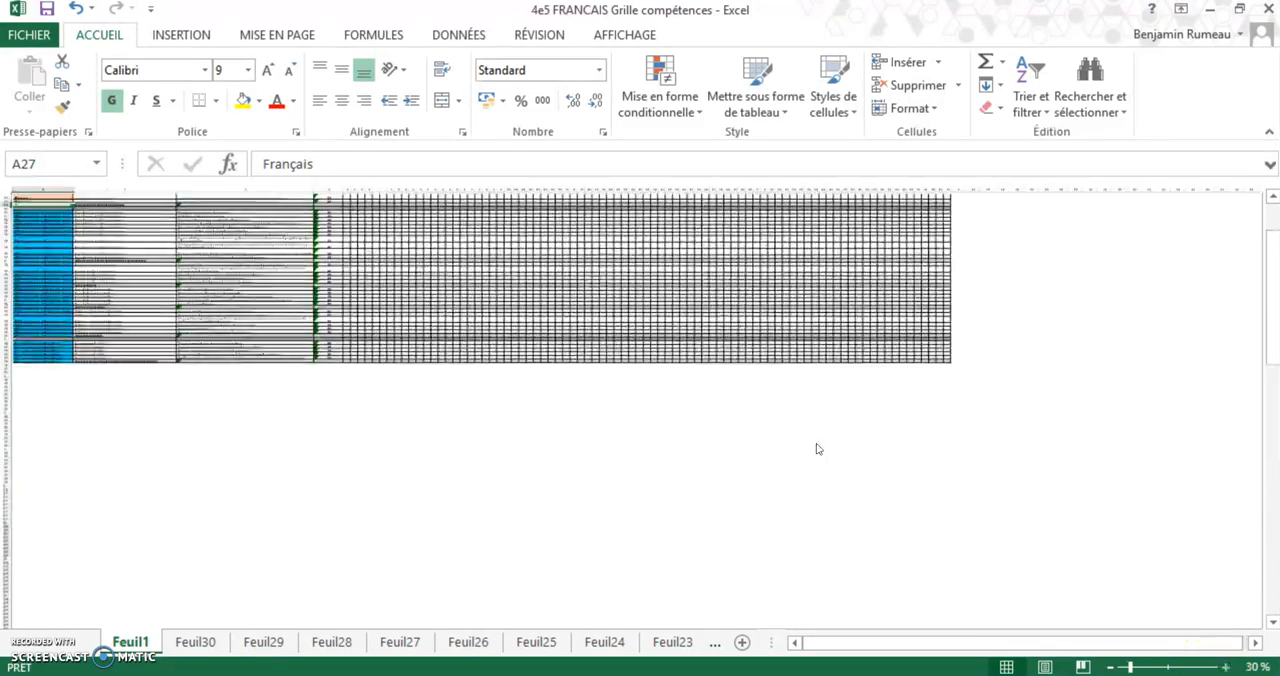
left_click(1225, 667)
left_click(1225, 667)
left_click(1225, 667)
left_click(1225, 667)
left_click(1225, 667)
left_click(1225, 667)
left_click(1225, 667)
left_click(1225, 667)
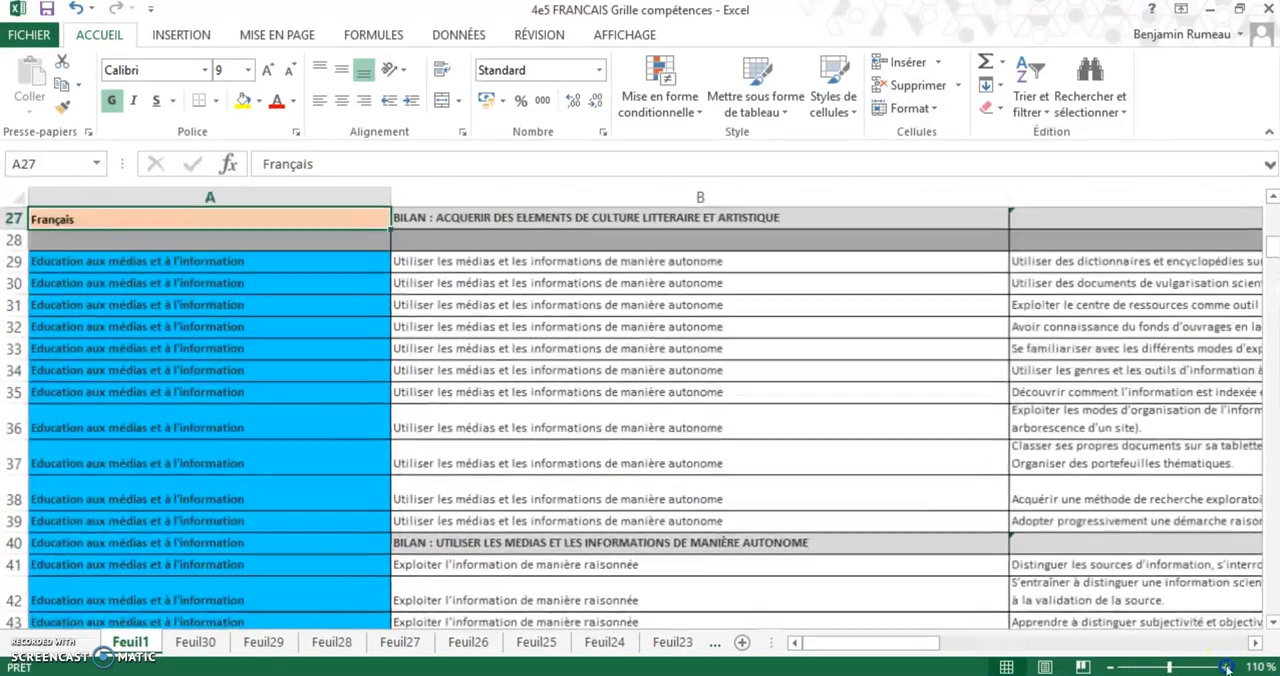
left_click(1225, 667)
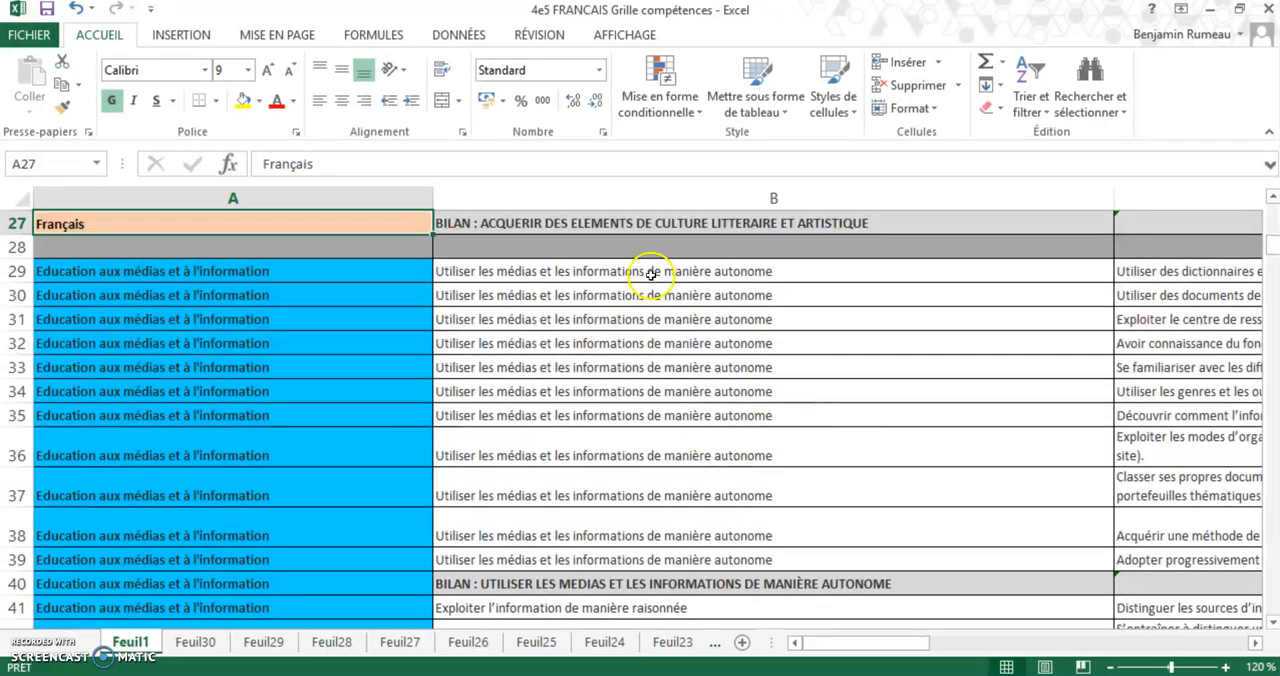
scroll(485, 386, "up", 9)
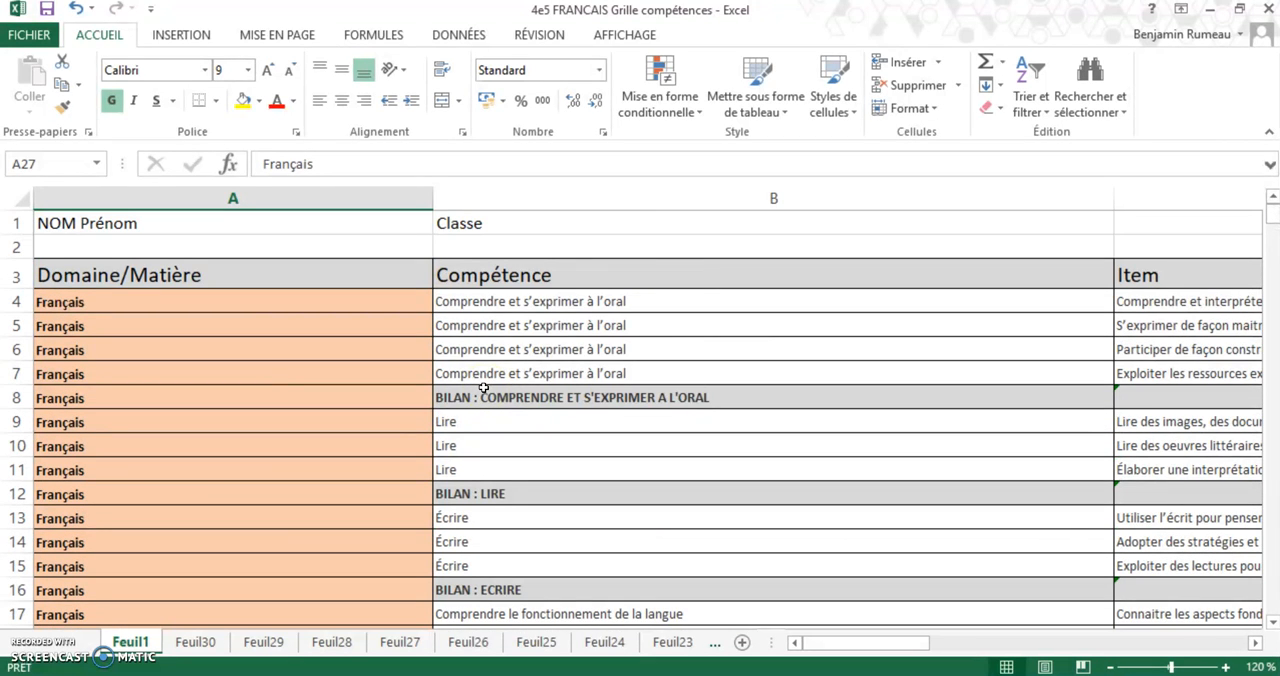
left_click(1110, 667)
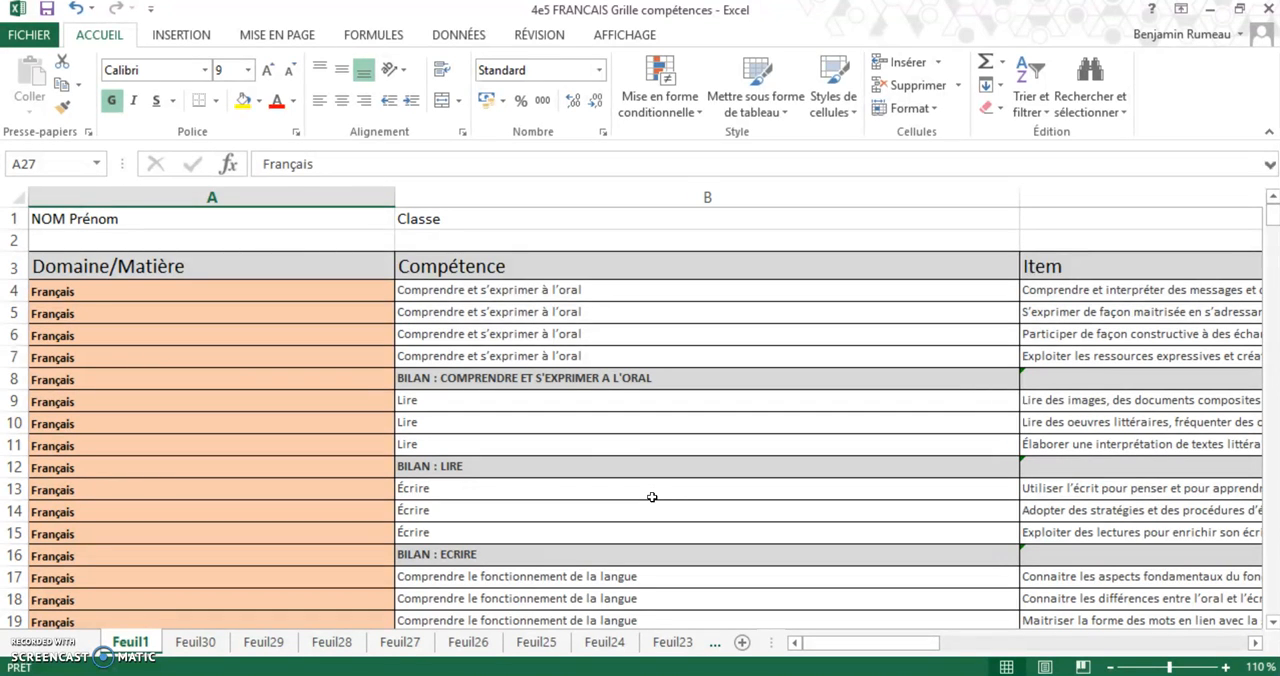
Rename the sheet Feuil1 as "Eleve A"
left_click(593, 474)
left_click(323, 435)
double_click(130, 641)
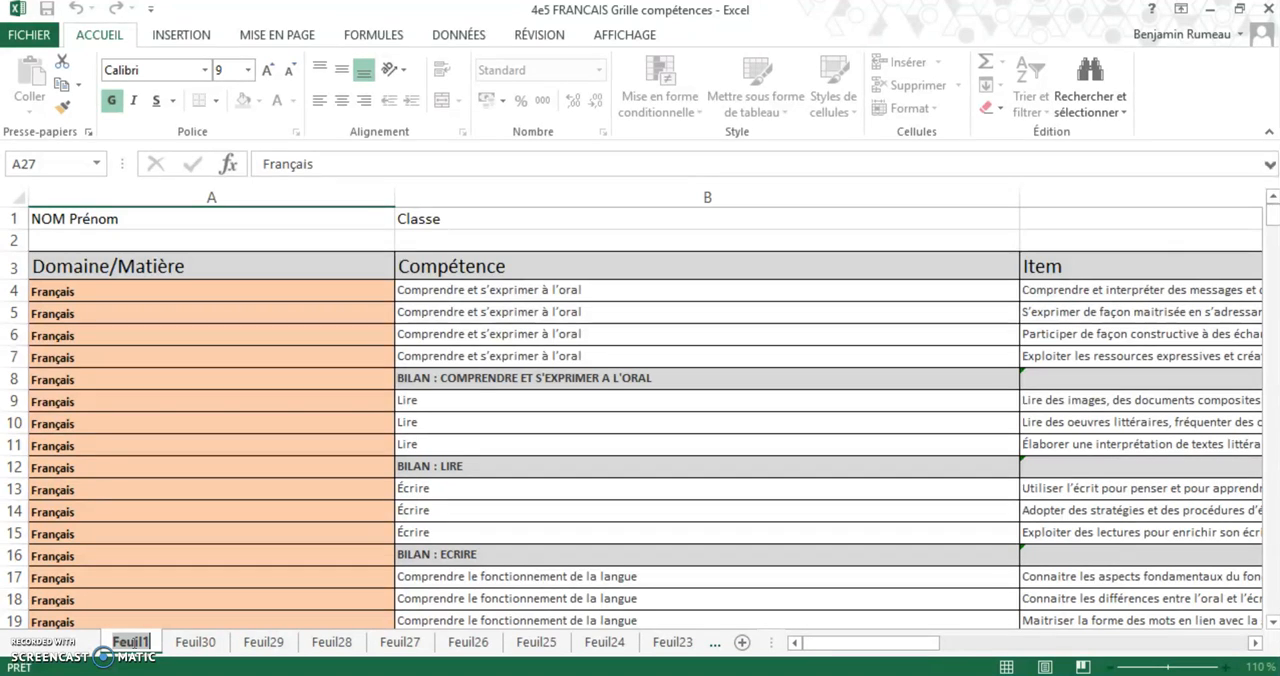
type("El")
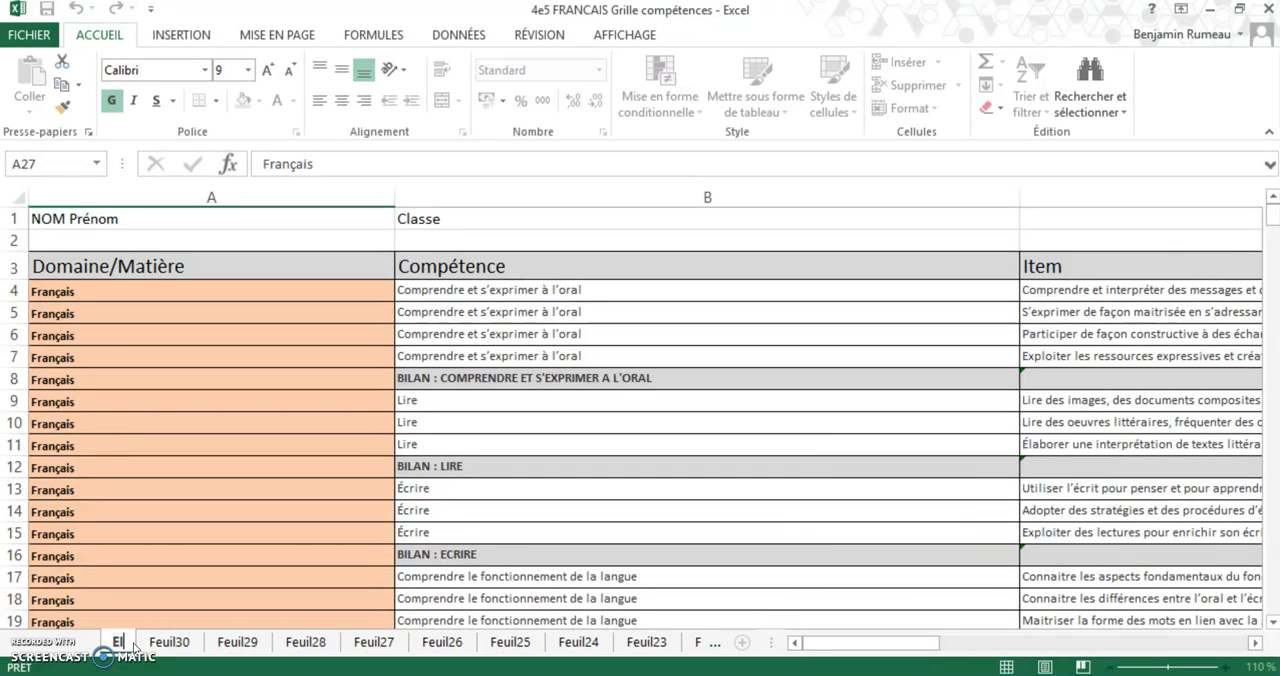
type("eve")
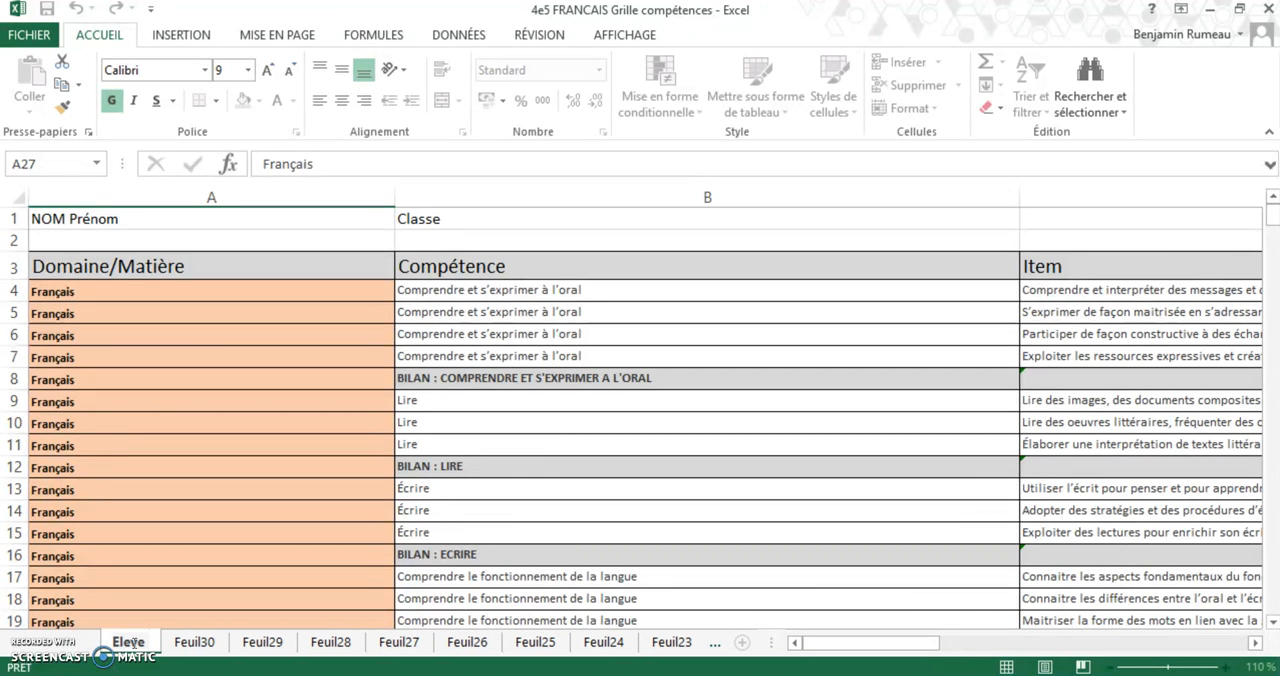
type(" A")
Rename the sheet Feuil30 as "Eleve B" and the sheet Feuil29 as "Eleve C"
left_click(190, 641)
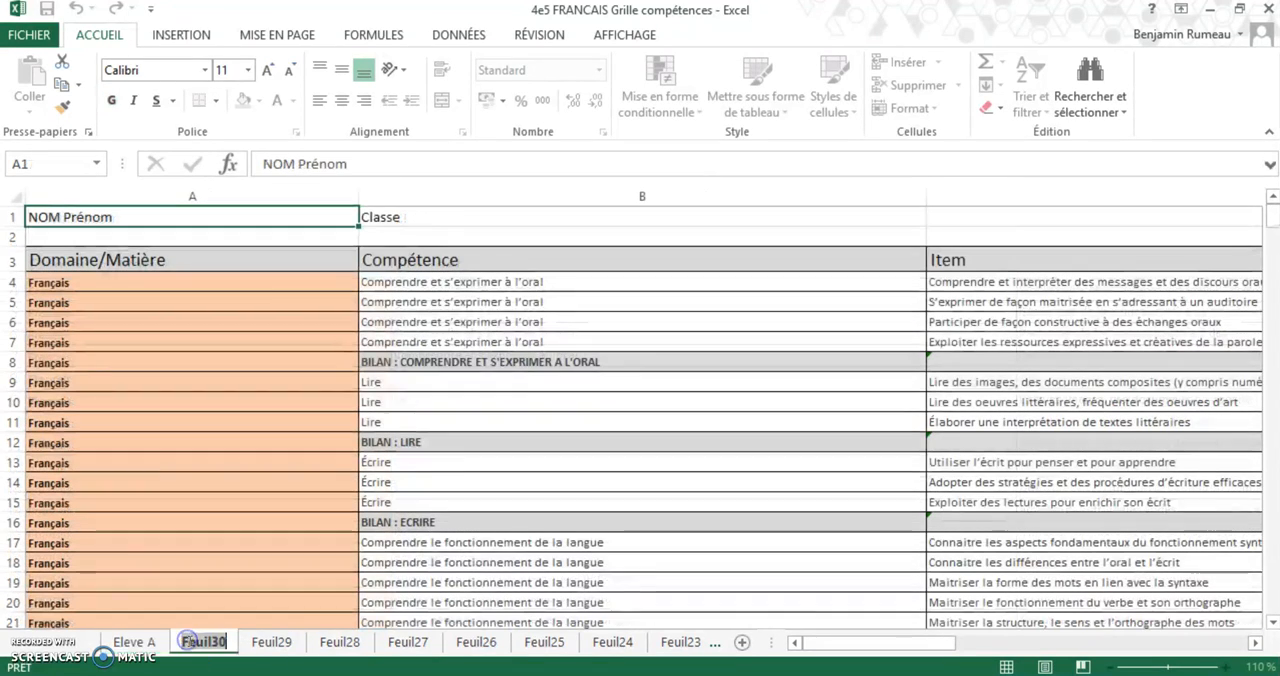
type("Eleve B")
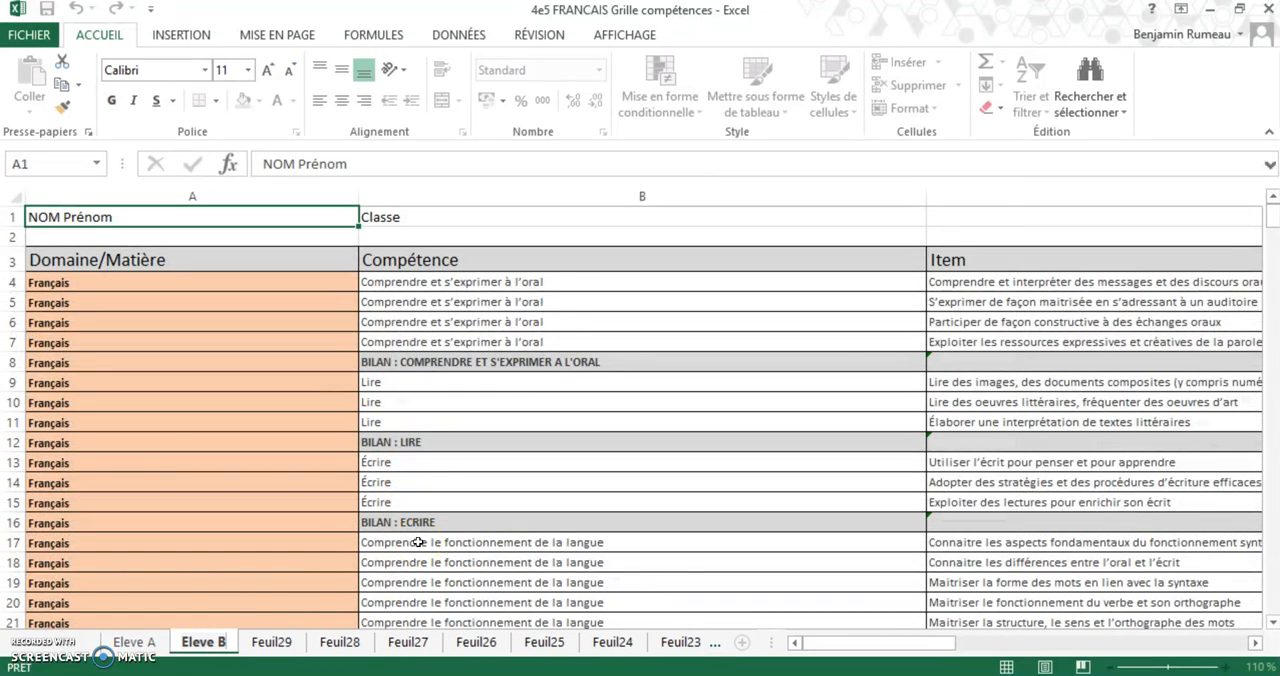
left_click(272, 641)
double_click(272, 641)
type("Eleve")
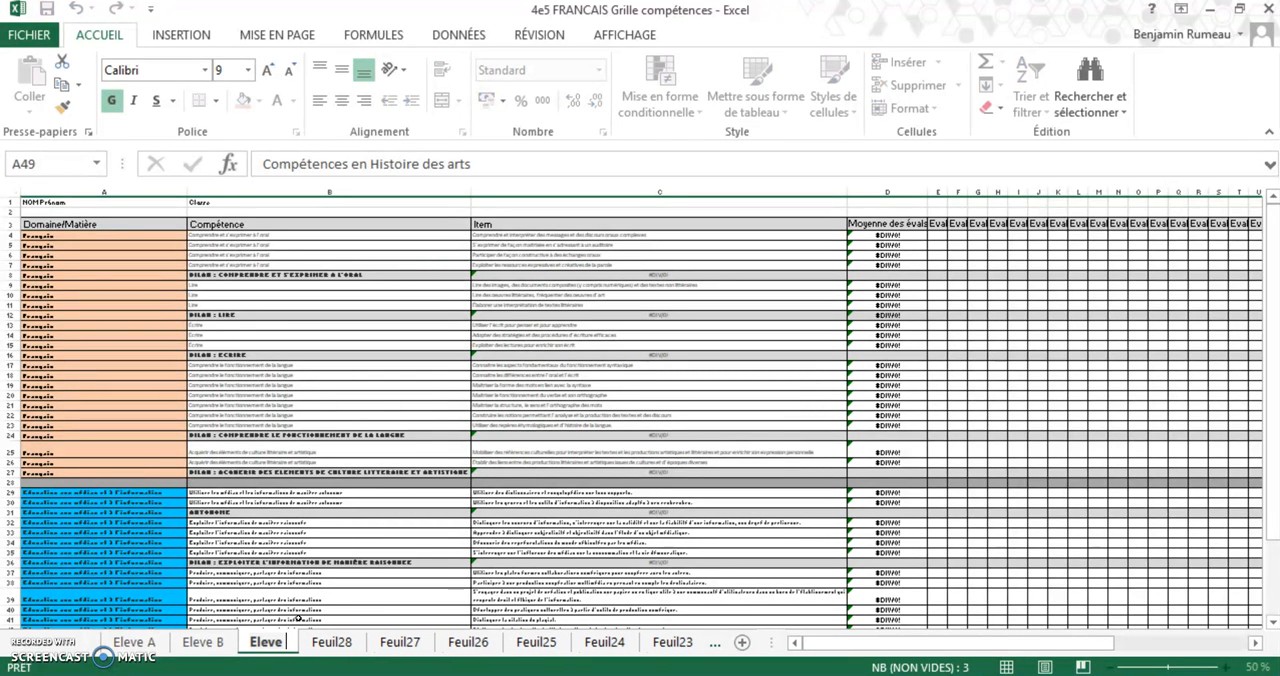
type(" C")
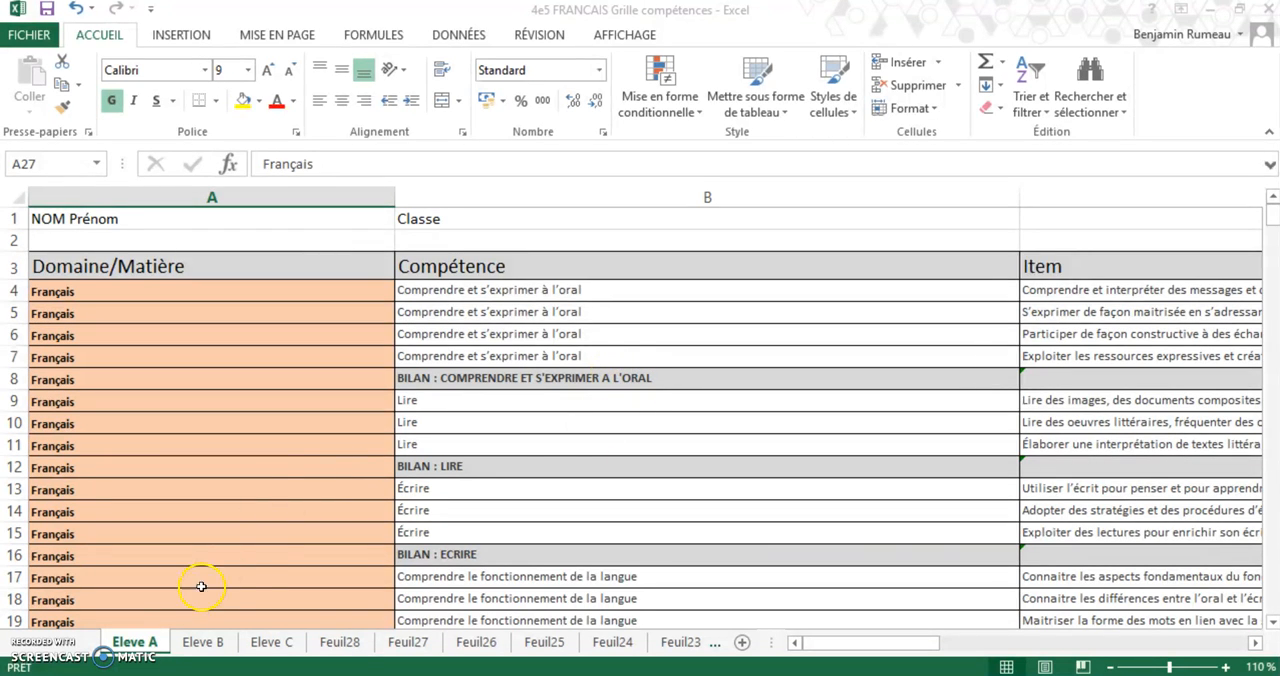
Replace the name placeholder in cell A1 of the Eleve A sheet with "Eleve A"
double_click(110, 222)
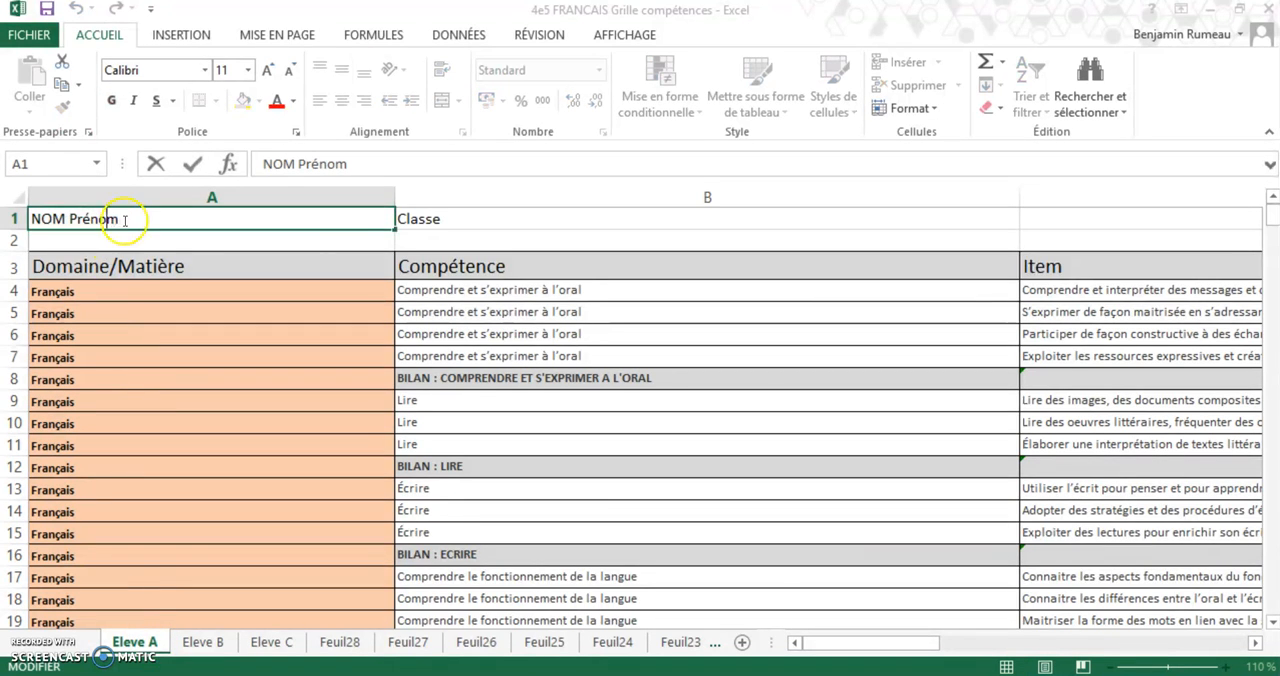
left_click_drag(125, 220, 20, 222)
type("Eleve A")
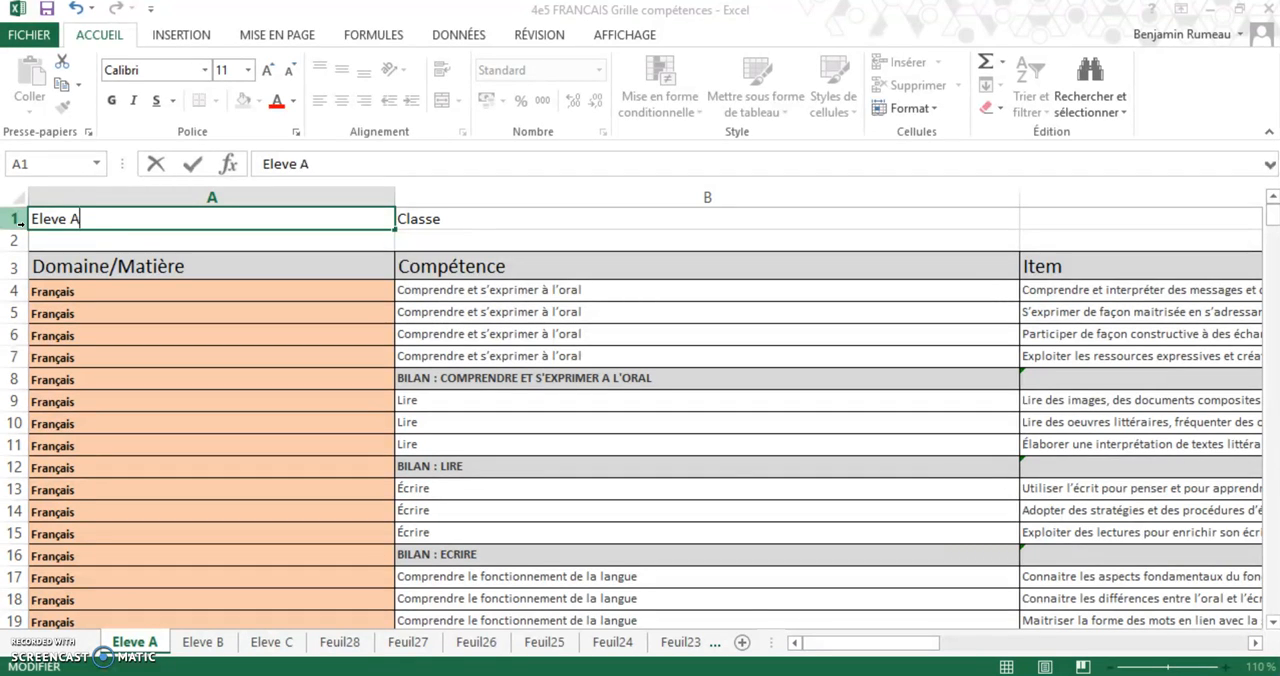
Replace the name placeholder in cell A1 of the Eleve B sheet with "Eleve B"
left_click(203, 641)
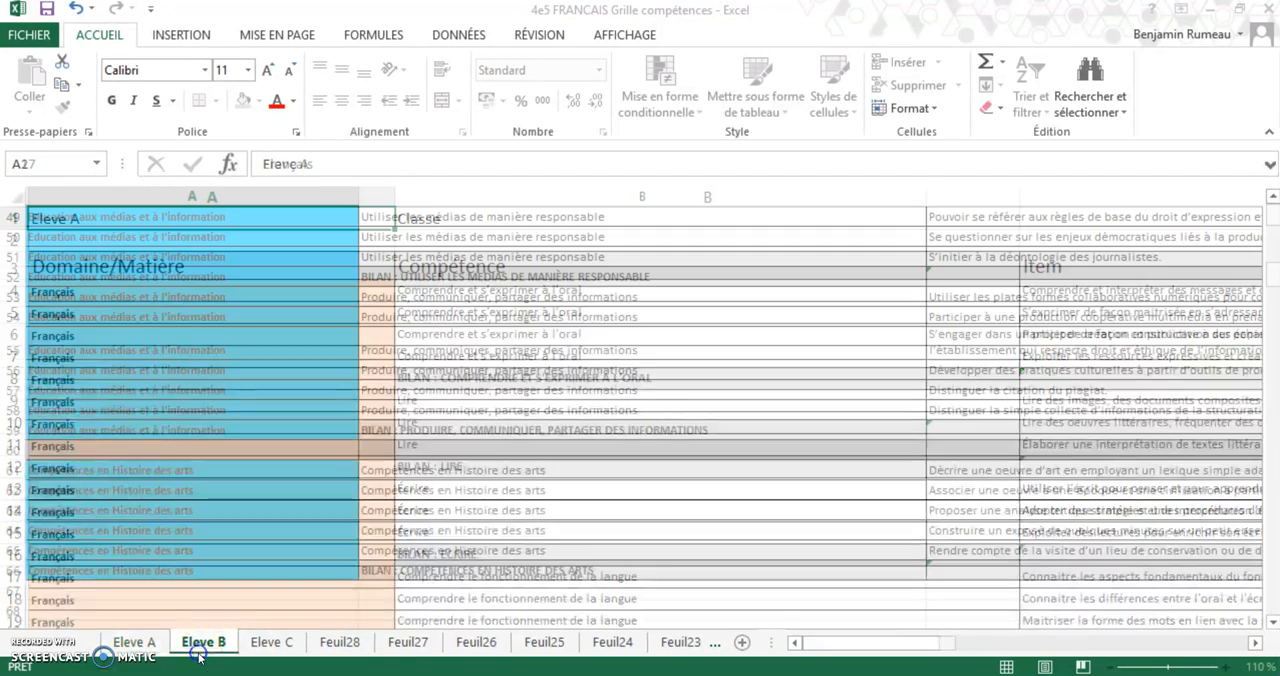
scroll(192, 553, "up", 16)
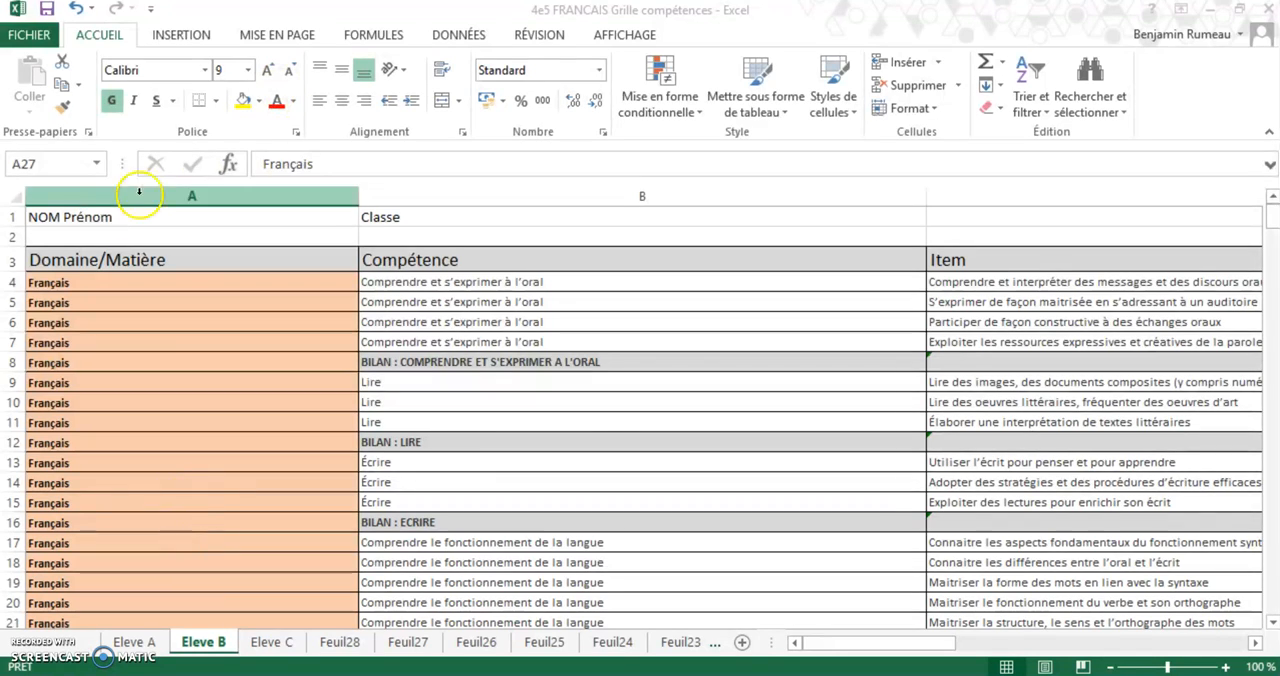
left_click(97, 217)
double_click(118, 217)
left_click_drag(118, 217, 28, 217)
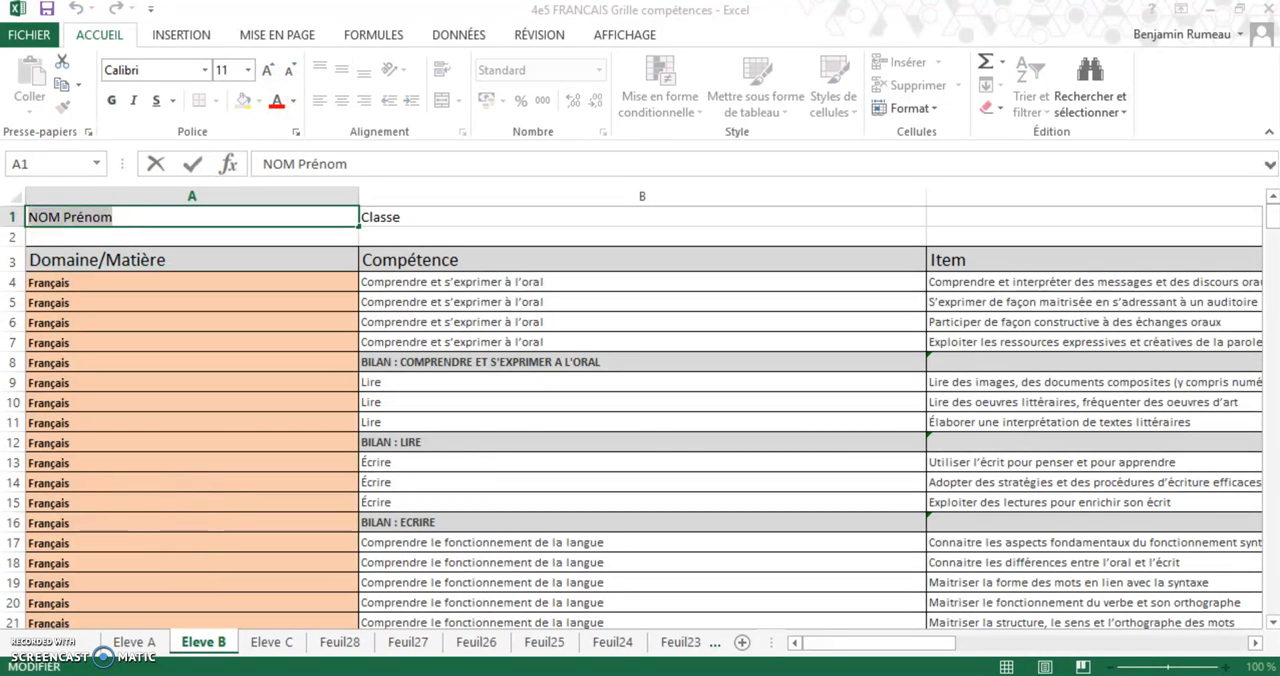
type("Eleve B")
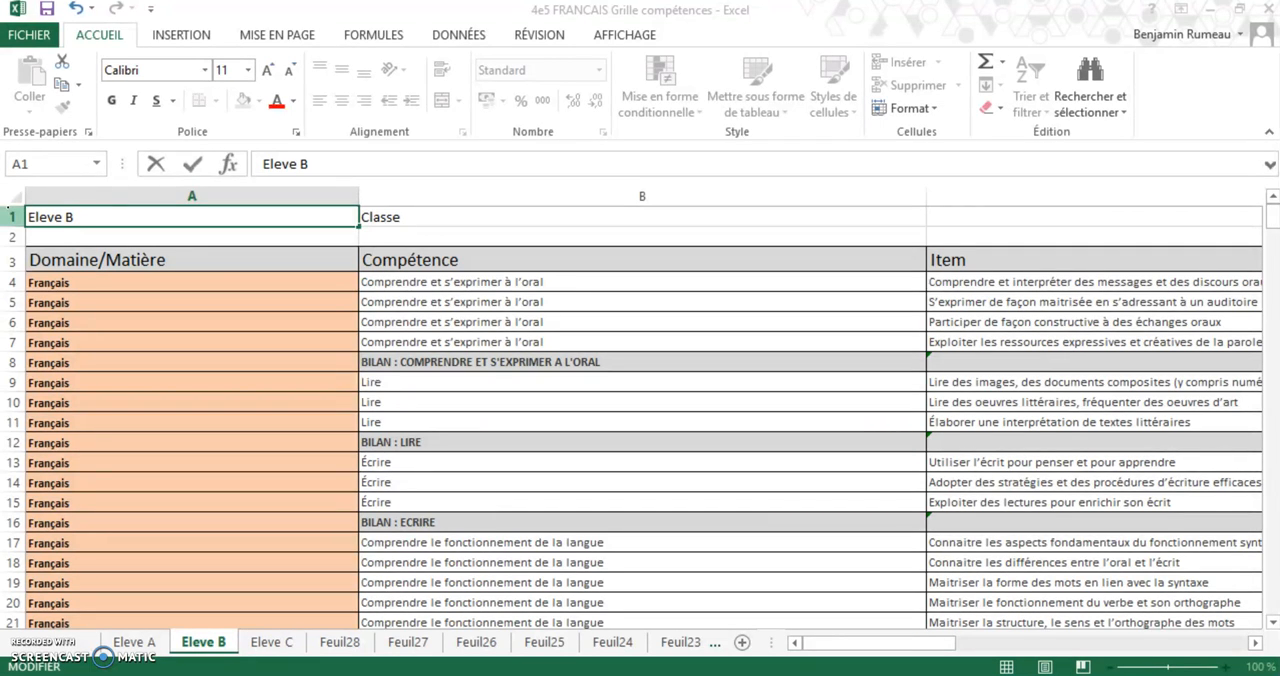
left_click(411, 220)
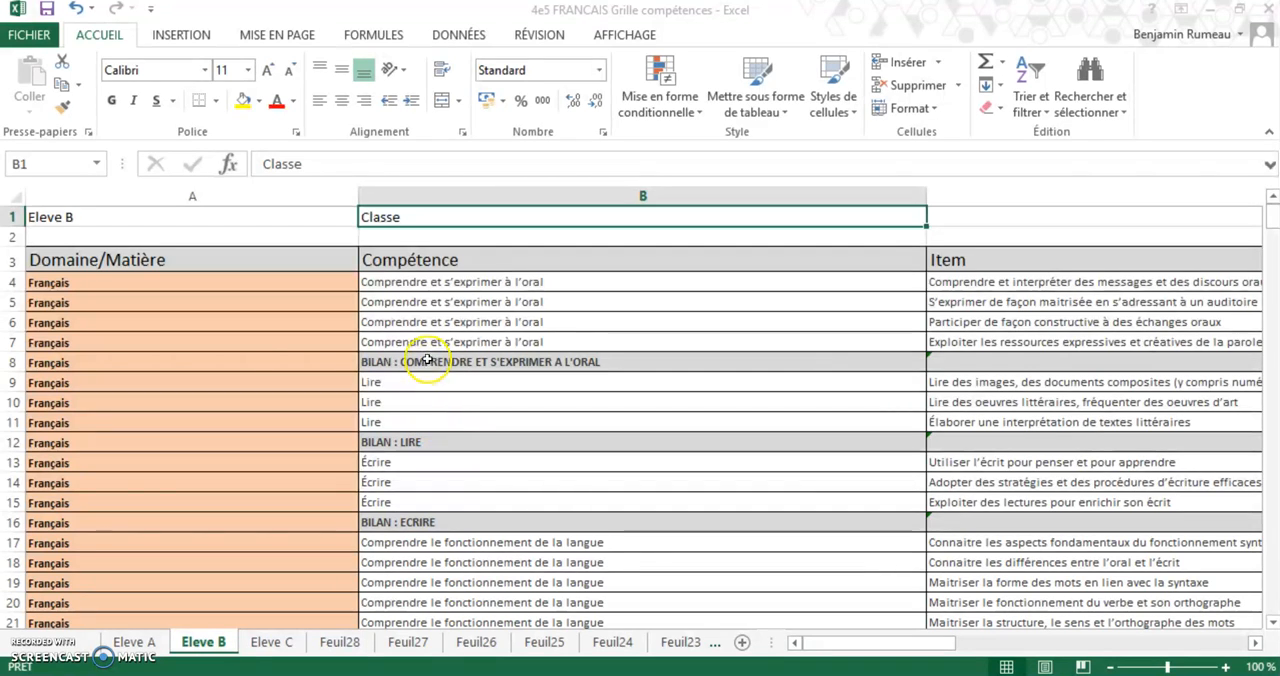
key("ctrl+Page_Up")
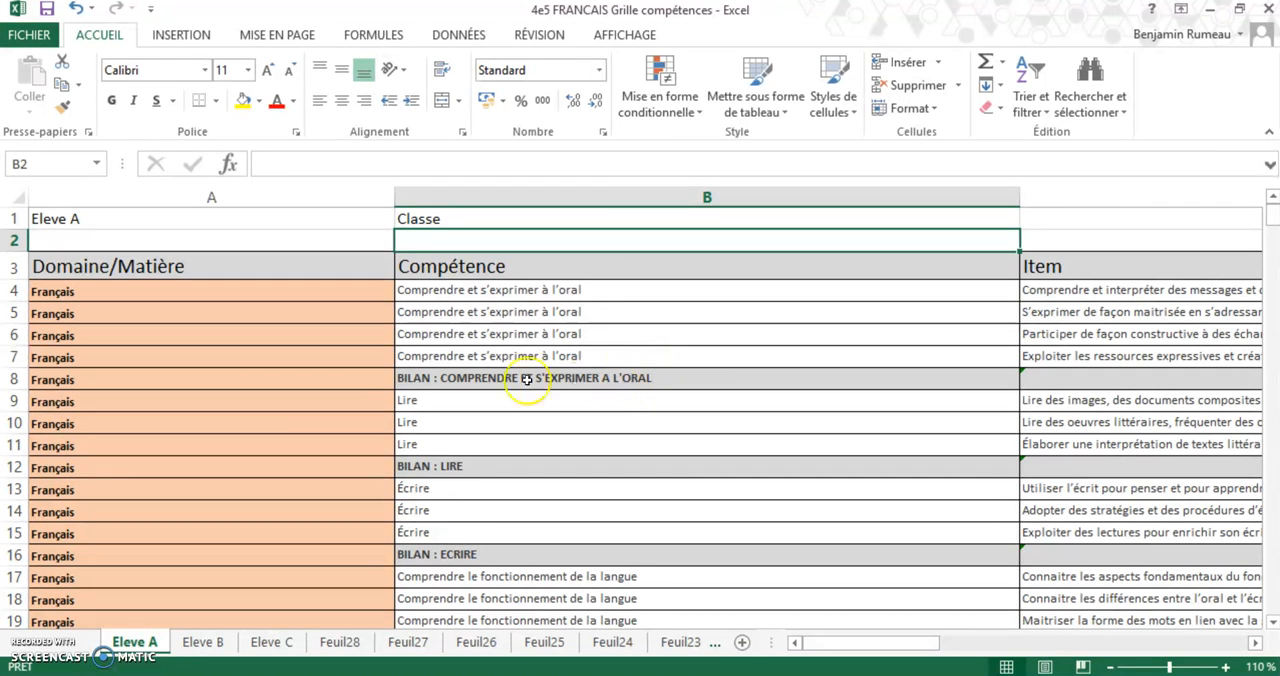
left_click(360, 240)
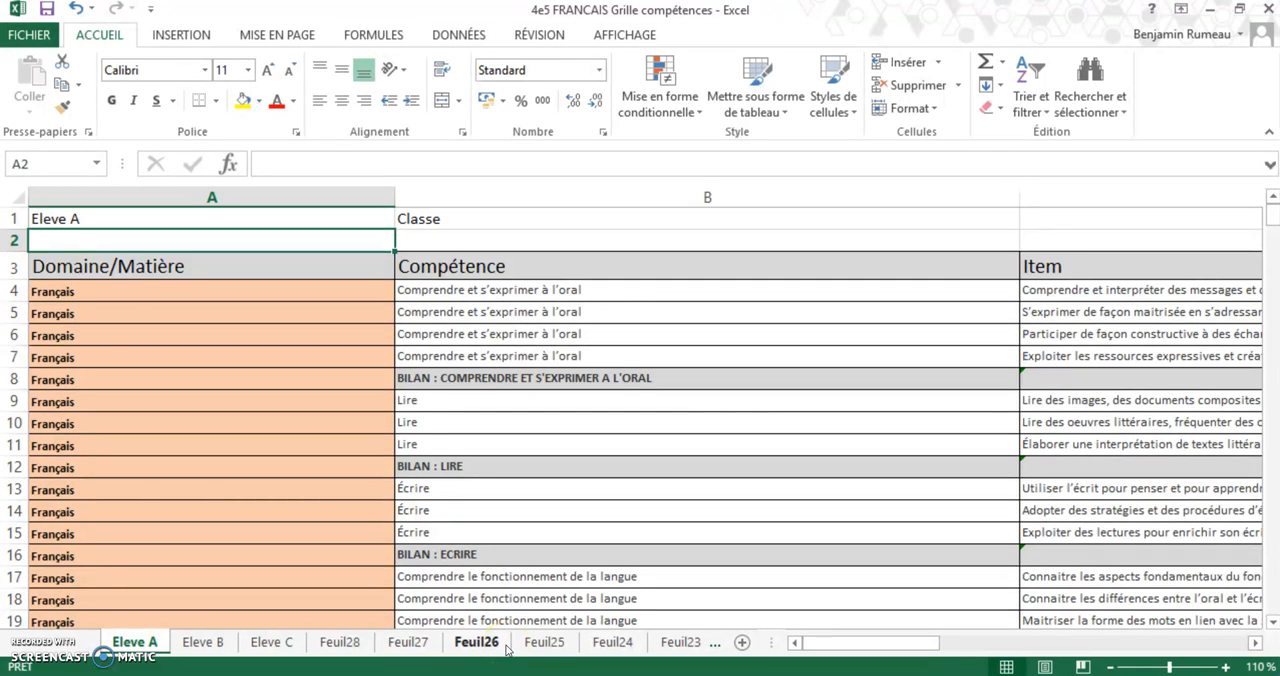
left_click(440, 221)
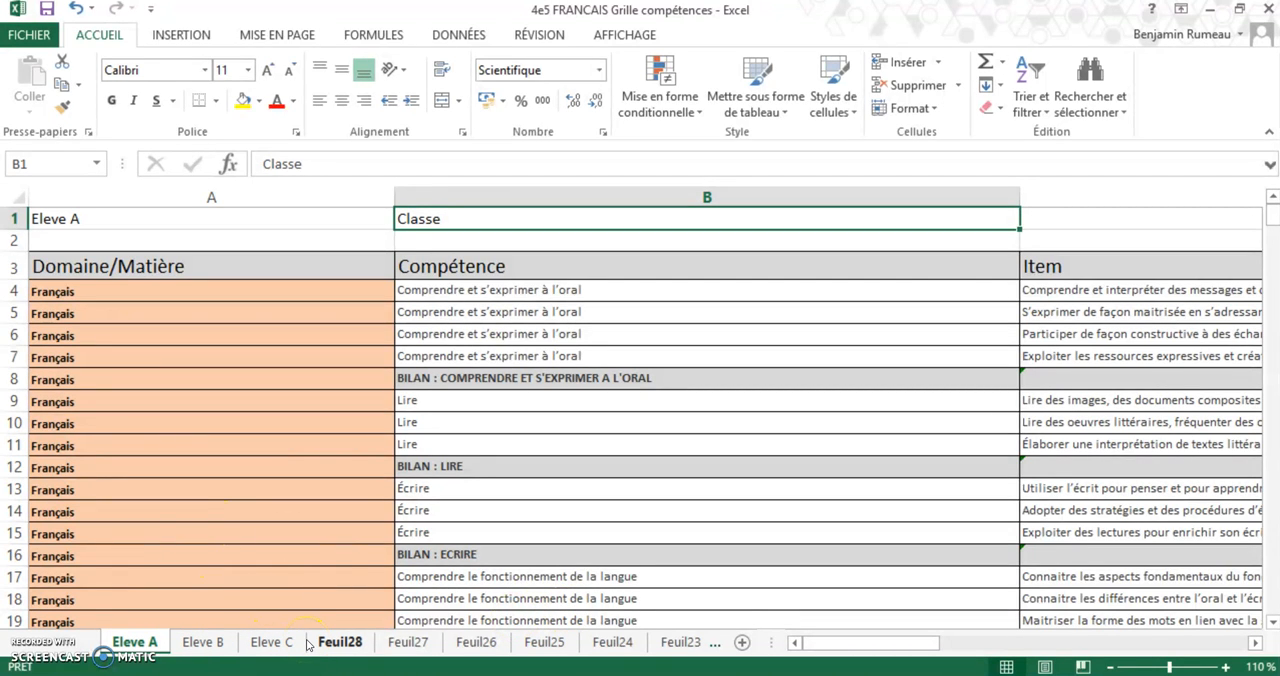
Group all the workbook's sheets and replace the class placeholder in cell B1 with "4EME5"
right_click(195, 645)
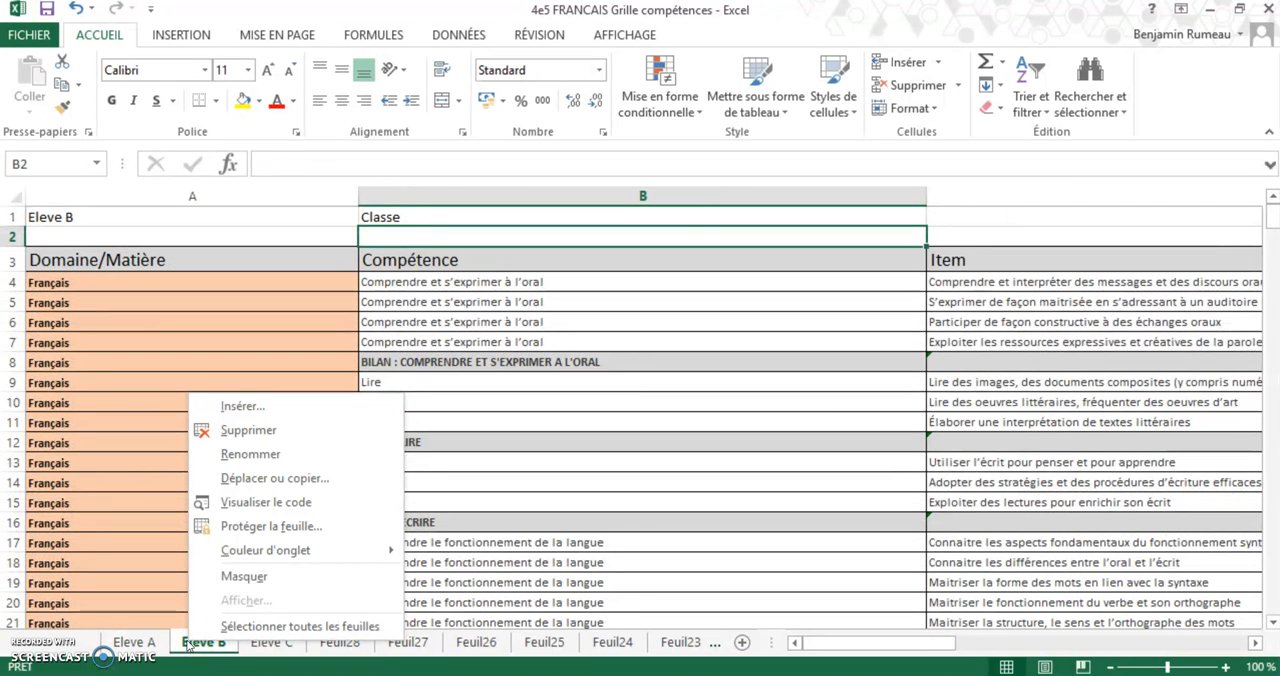
left_click(250, 625)
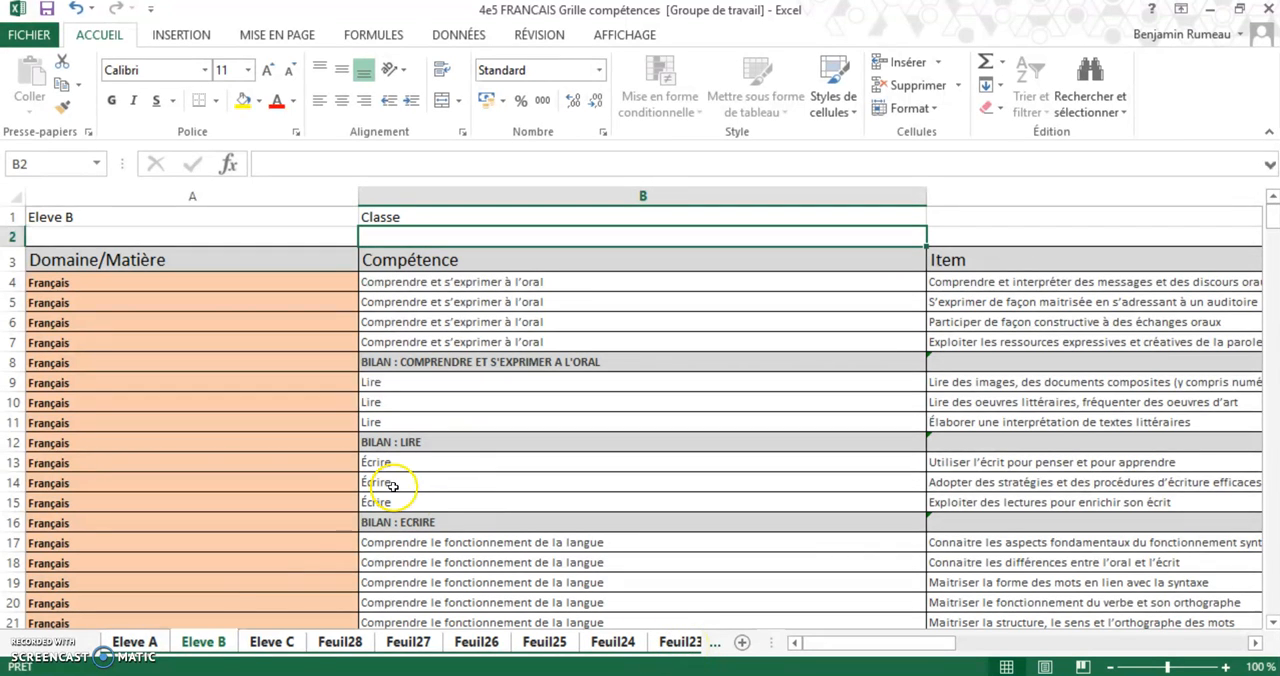
left_click(402, 219)
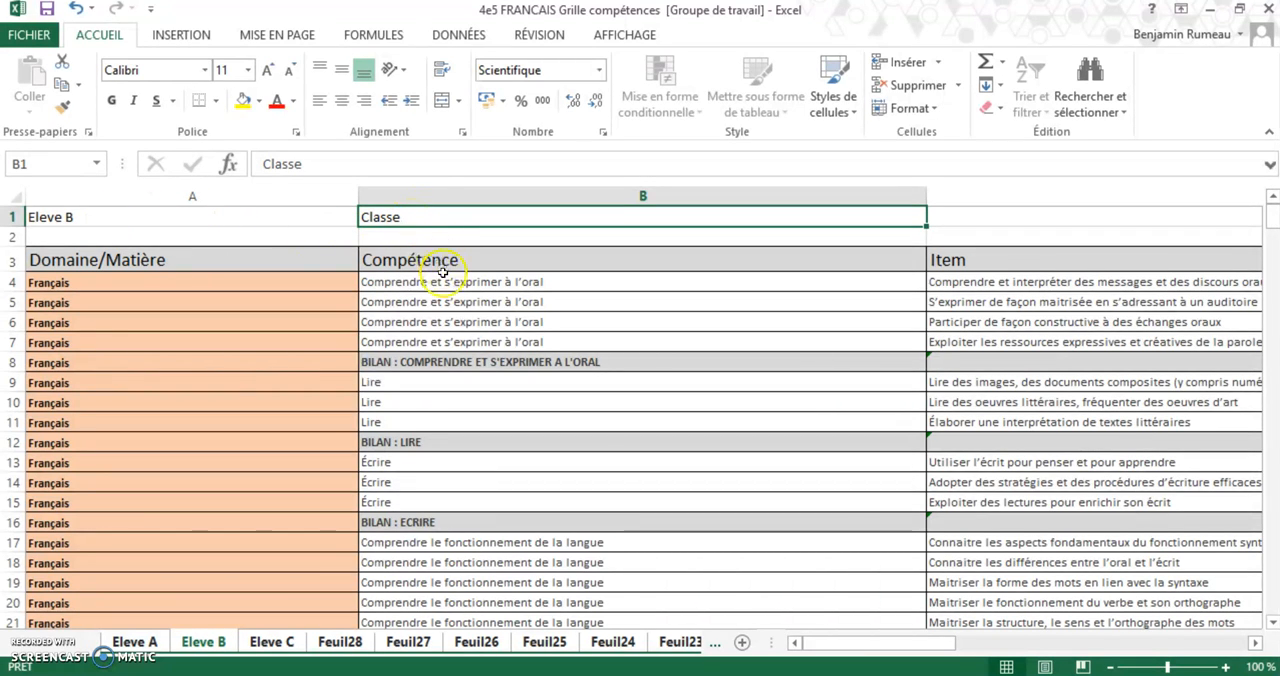
double_click(400, 218)
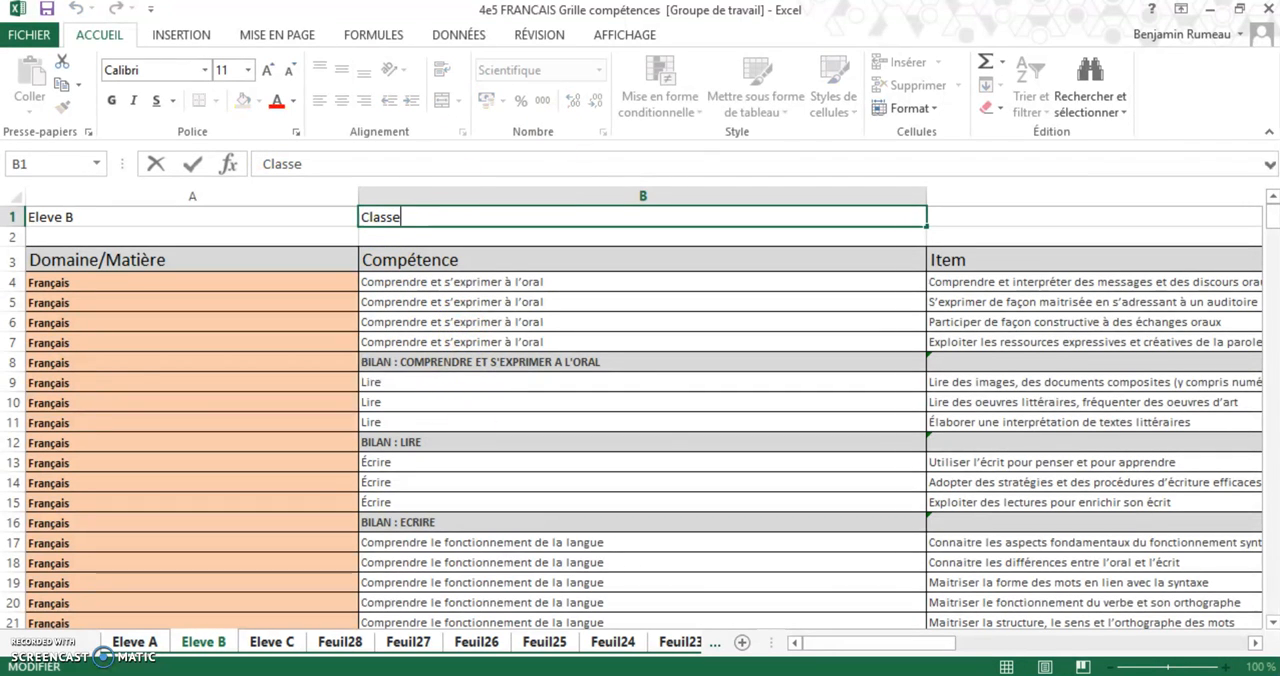
key("BackSpace")
key("BackSpace")
key("BackSpace")
key("BackSpace")
key("BackSpace")
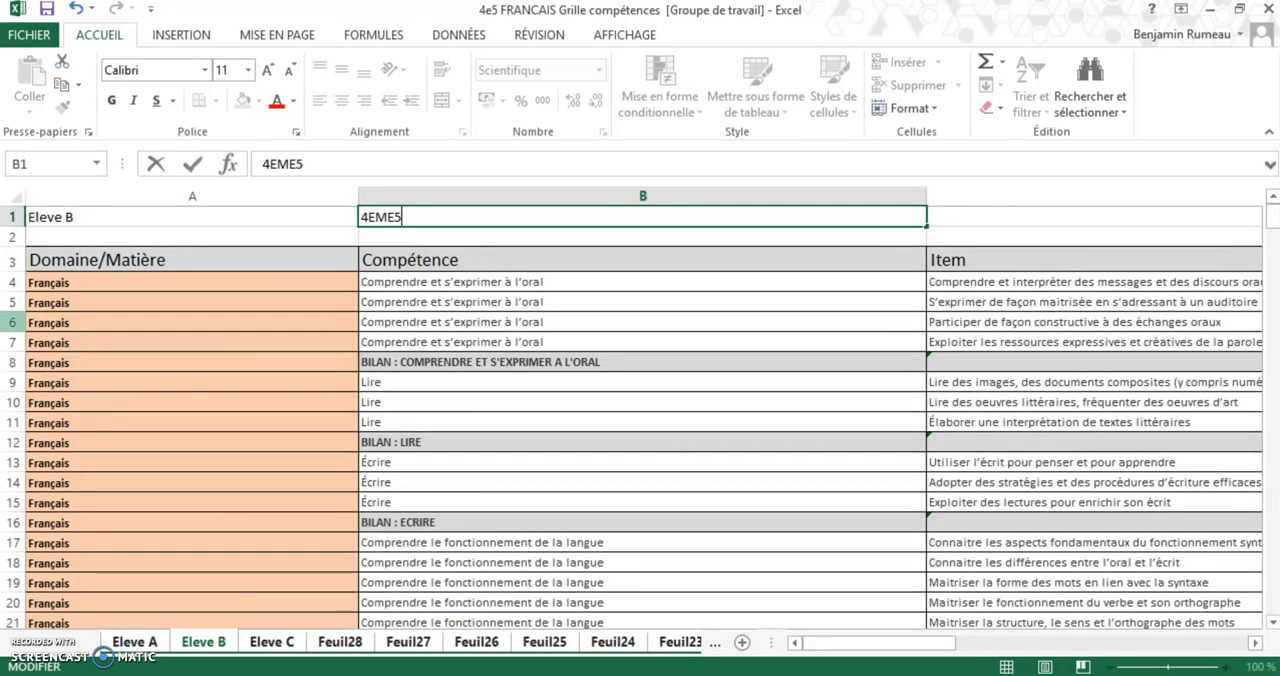
left_click(448, 234)
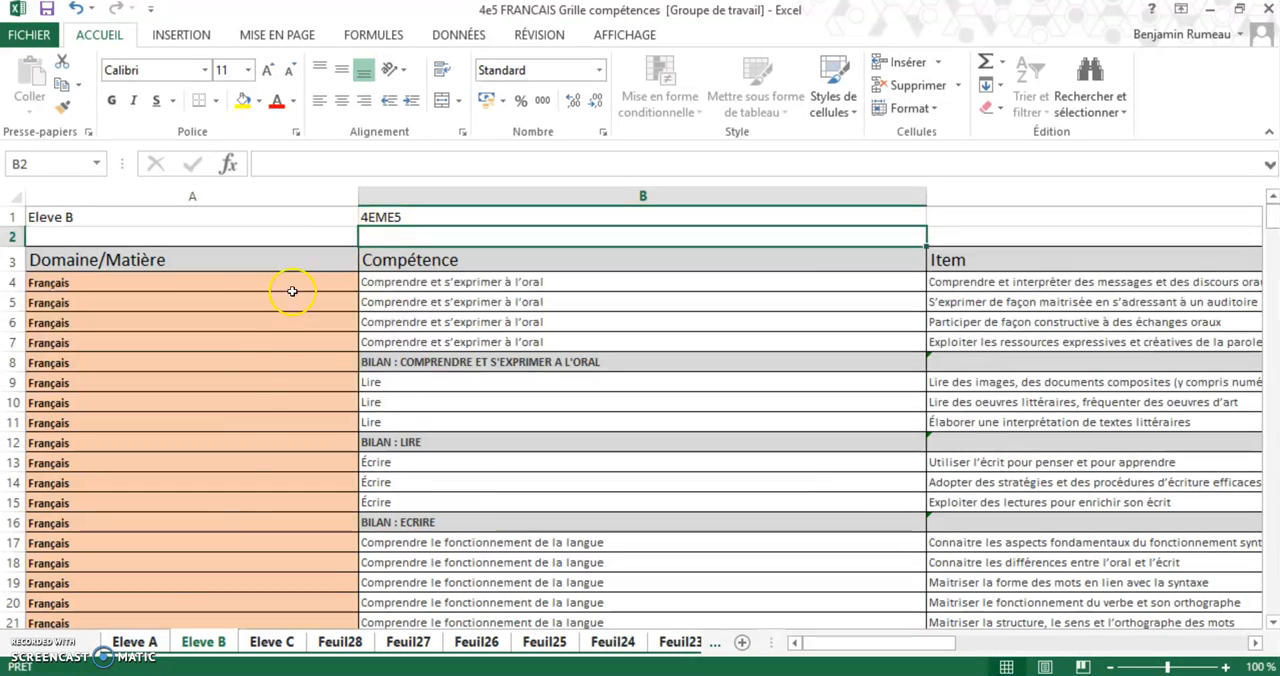
Check the class entry in cell B1 on the Eleve A, Eleve B and Eleve C sheets individually
left_click(130, 643)
scroll(440, 250, "up", 1)
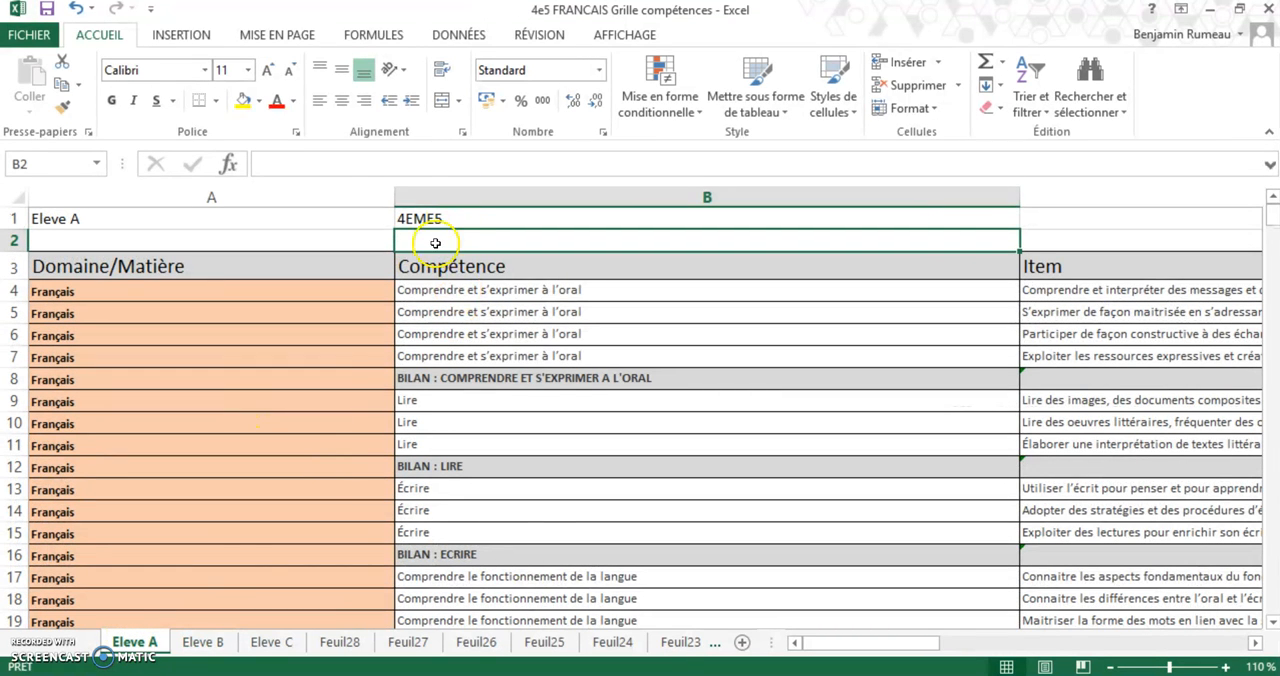
left_click(204, 642)
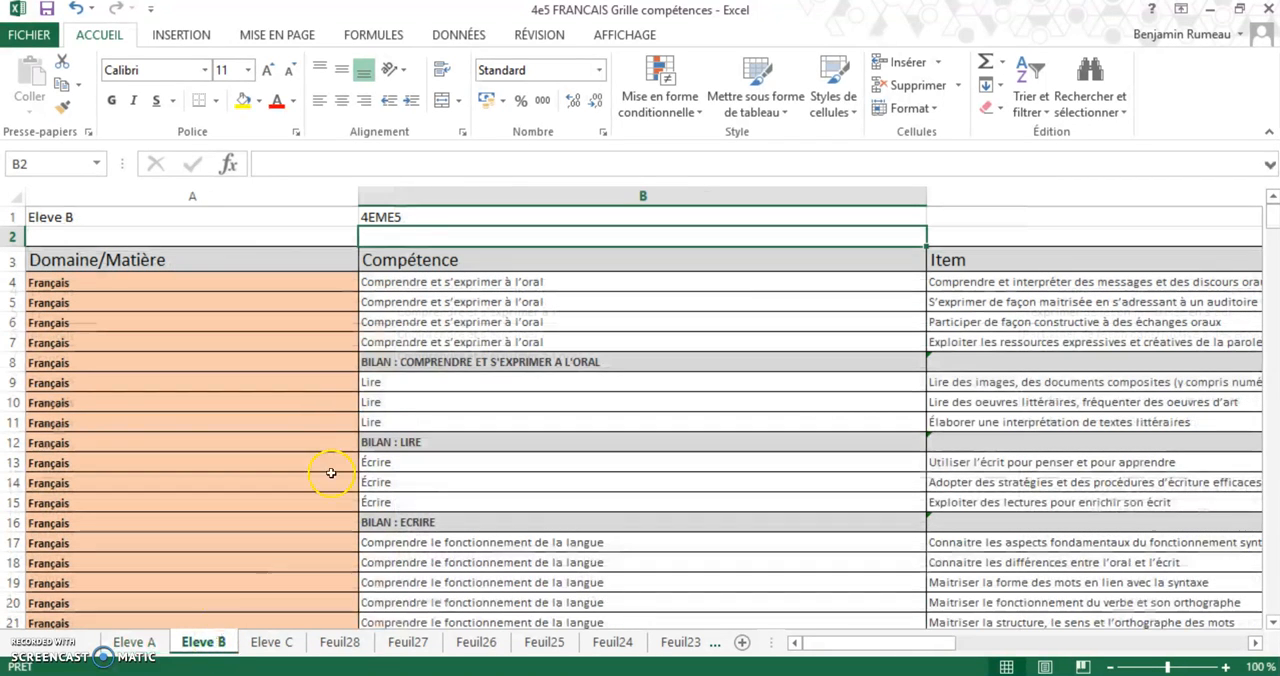
left_click(271, 642)
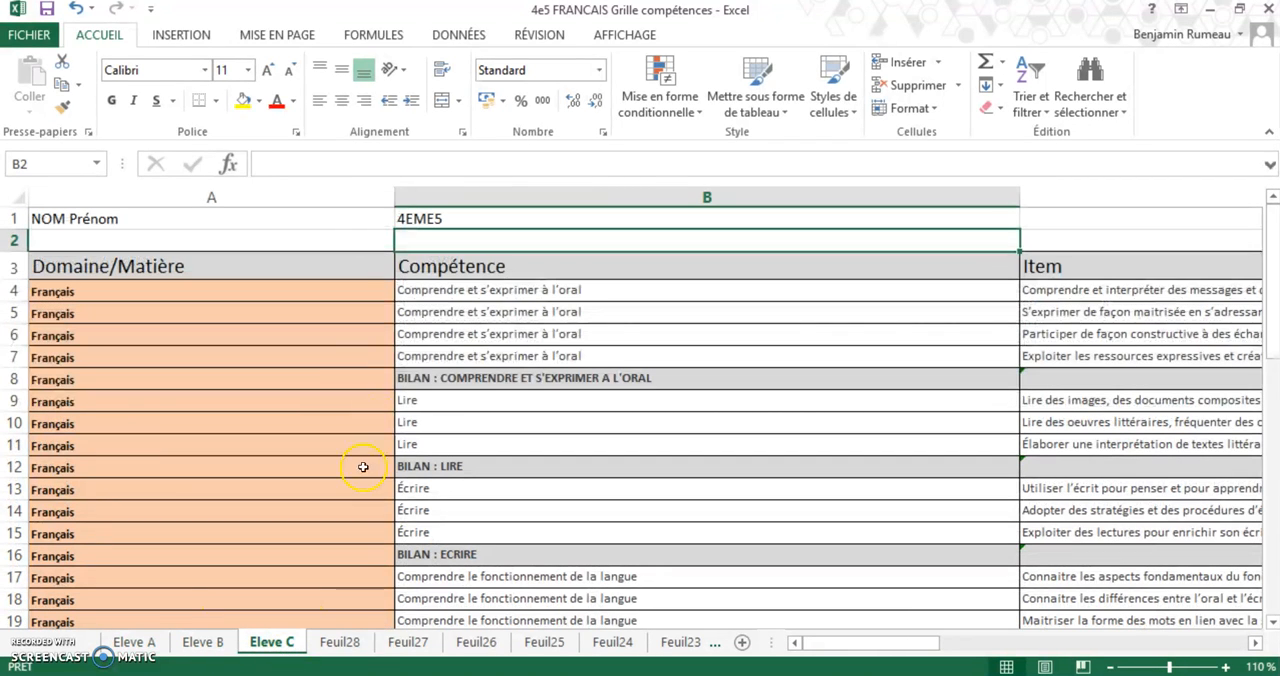